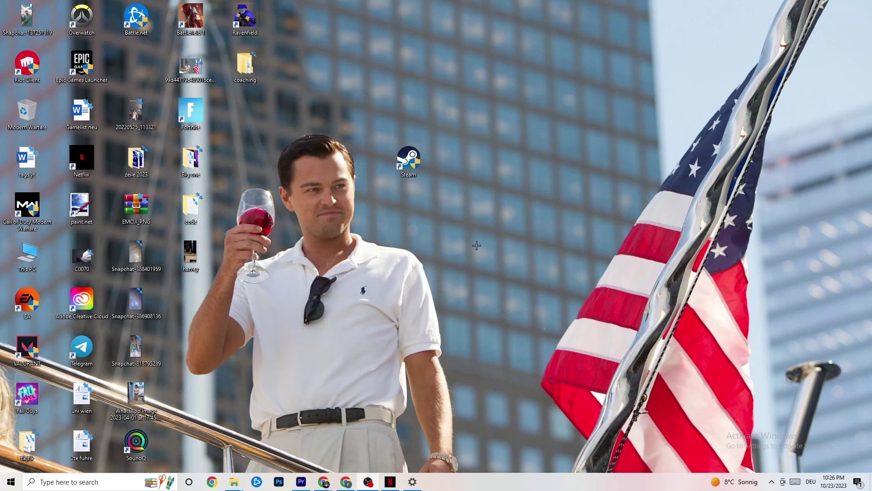
Step: Open the Steam shortcut's Properties (target D:\steam1\Steam.exe) and move the window up-left
drag(420, 169, 363, 169)
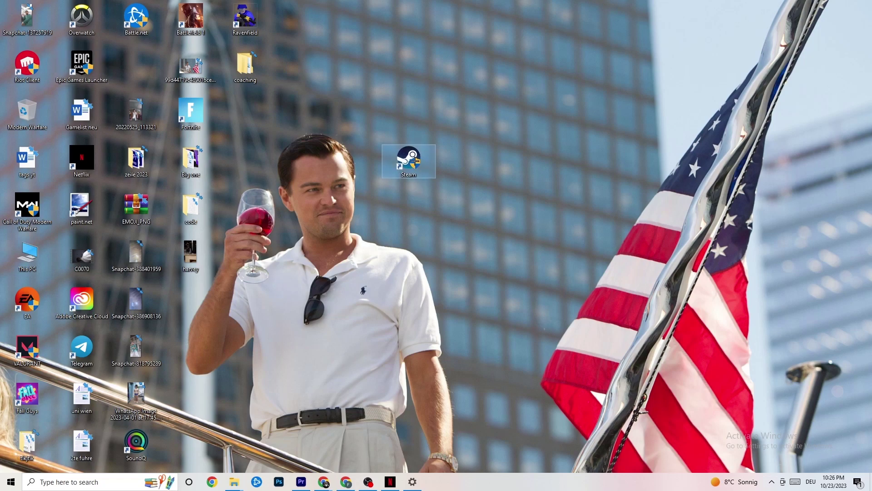
click(414, 102)
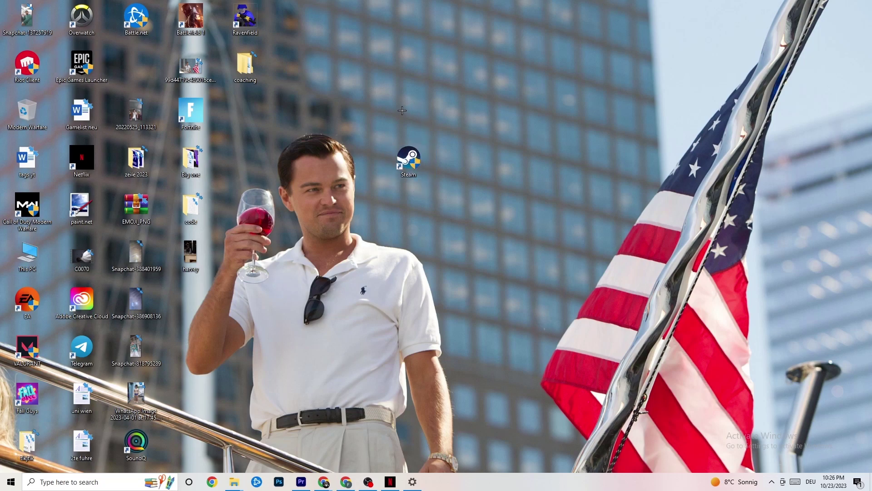
right_click(417, 157)
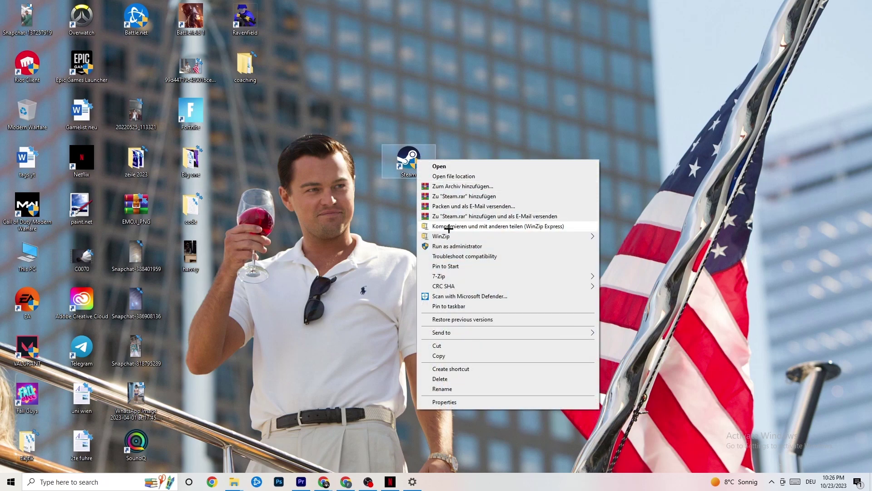
click(376, 241)
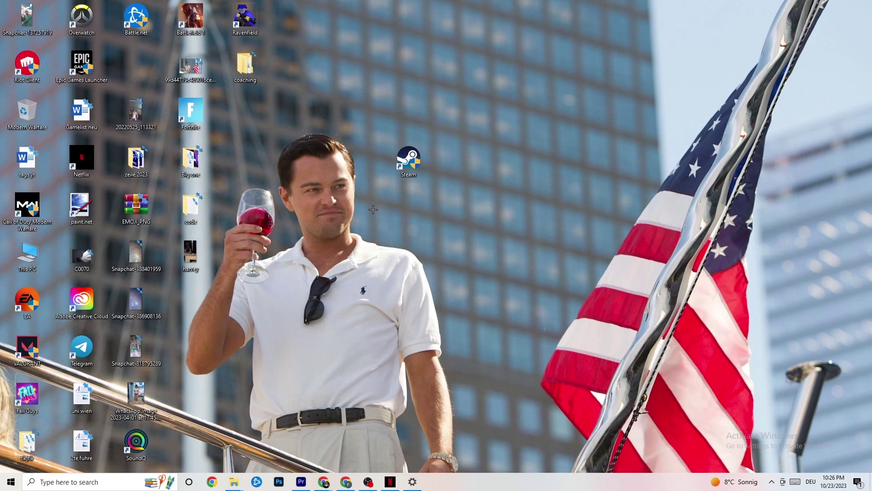
right_click(407, 162)
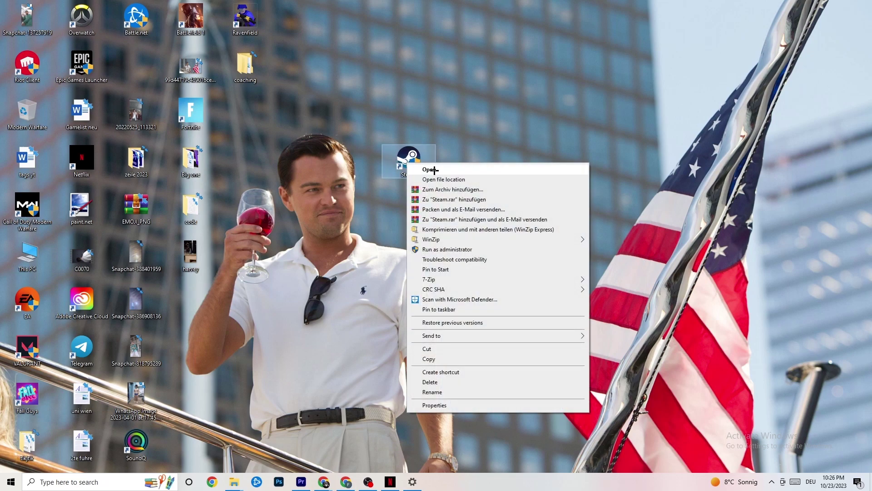
click(454, 407)
drag(474, 173, 412, 105)
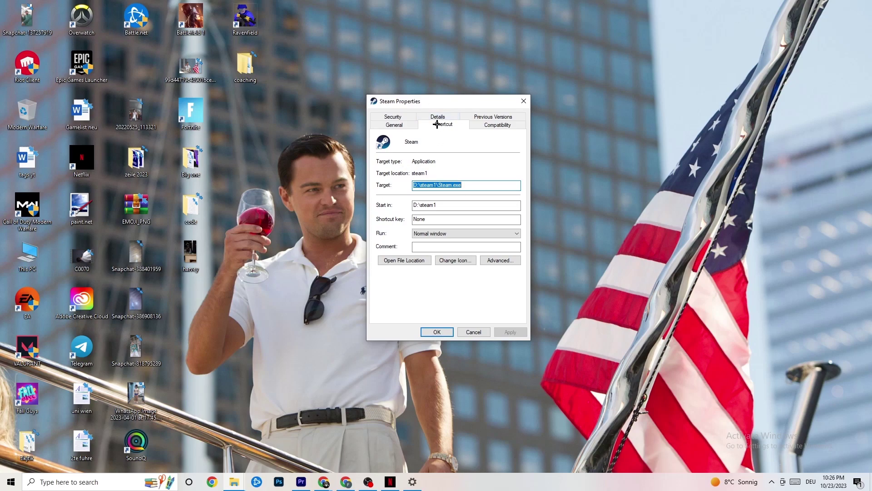
Step: Keep Steam in Windows 8 compatibility mode as administrator and confirm the Properties dialog
click(473, 123)
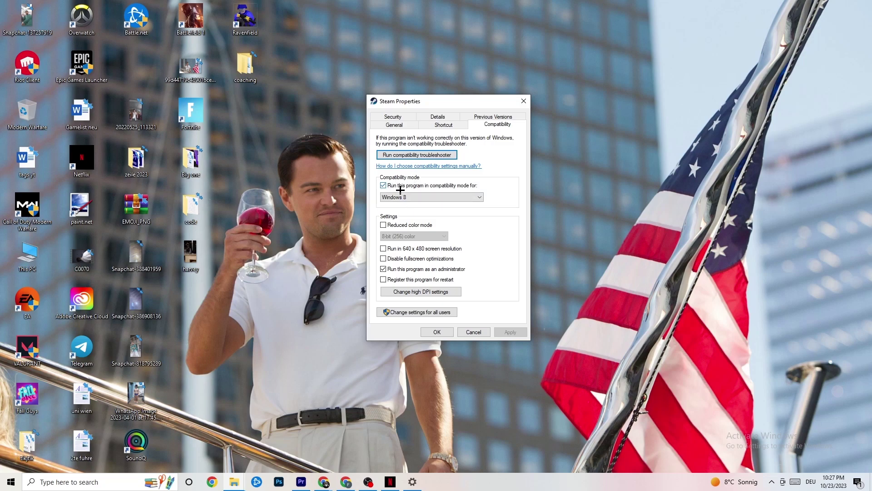
click(423, 197)
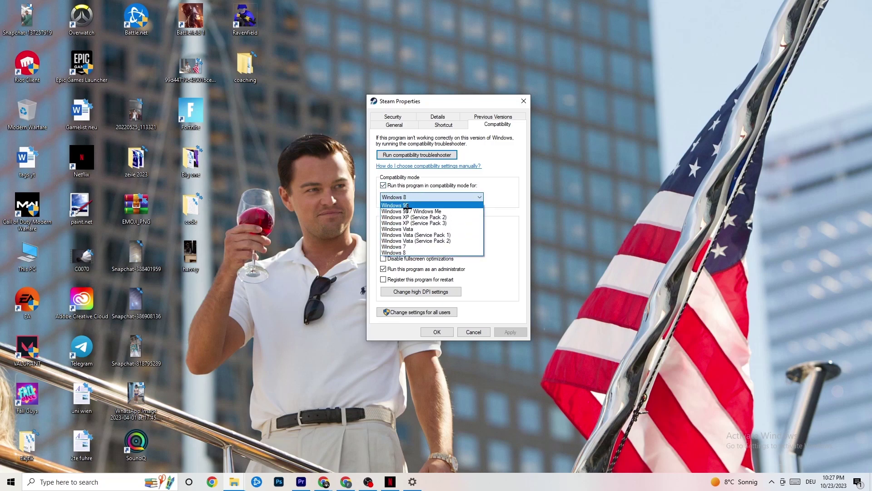
click(497, 202)
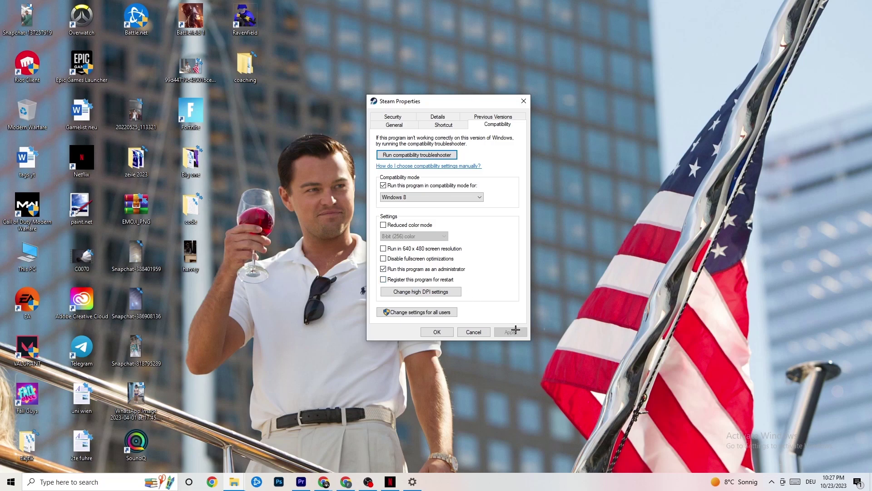
click(437, 332)
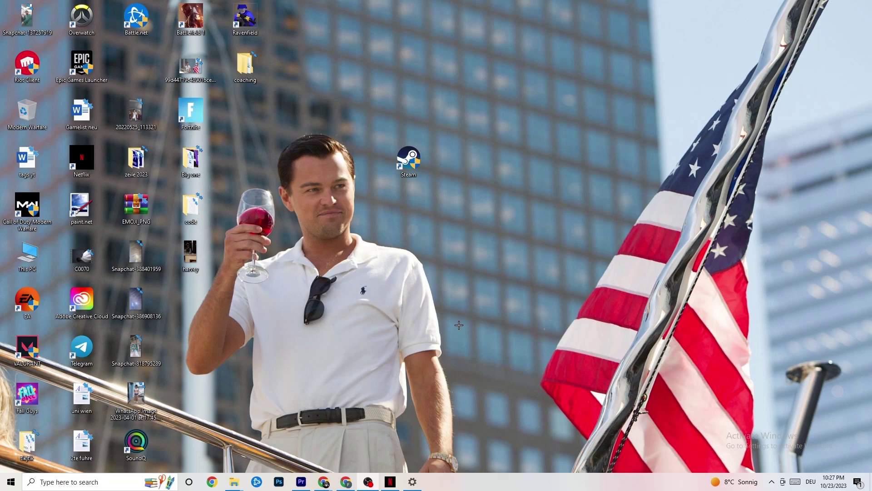
click(11, 482)
click(307, 438)
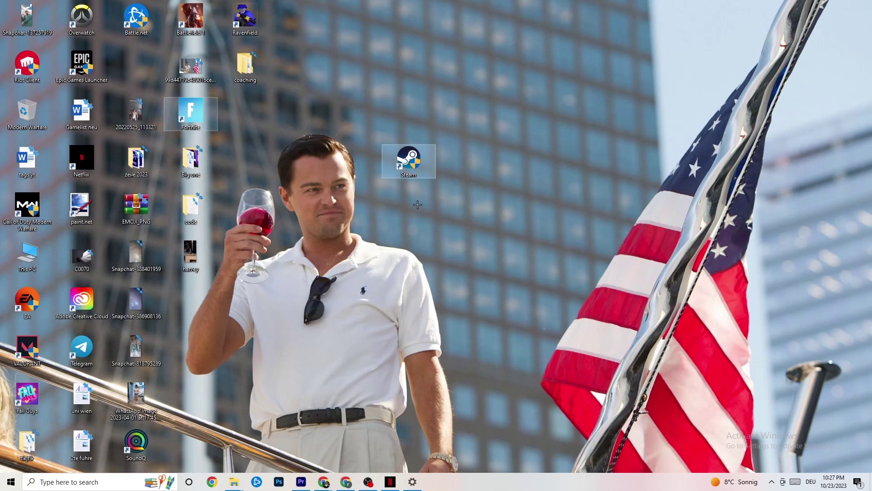
right_click(409, 159)
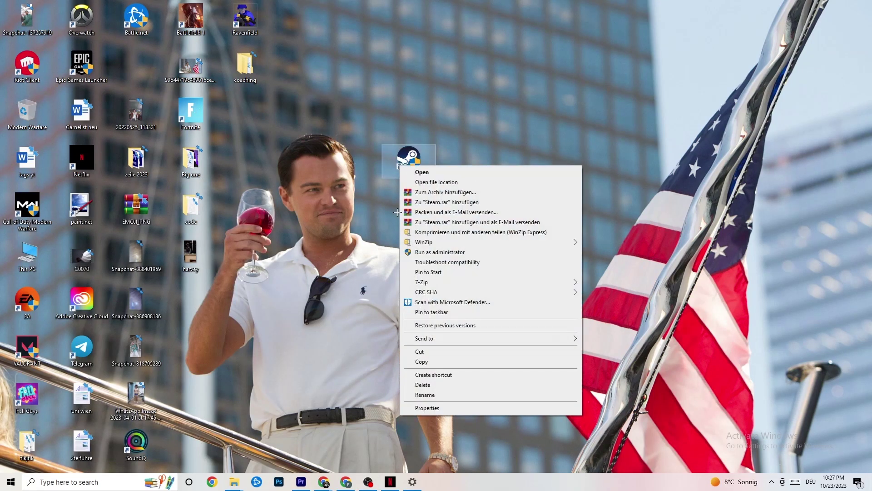
click(352, 216)
click(392, 272)
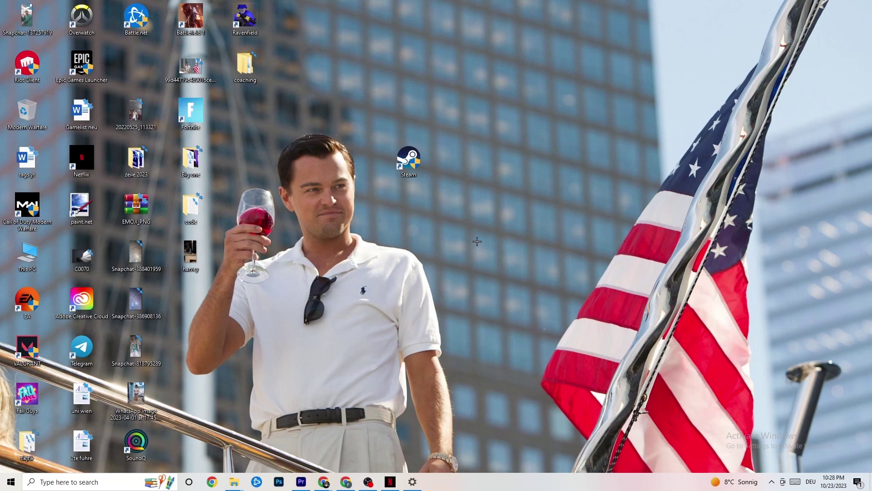
Step: Launch Task Manager from the taskbar menu and maximize it to full screen
right_click(484, 487)
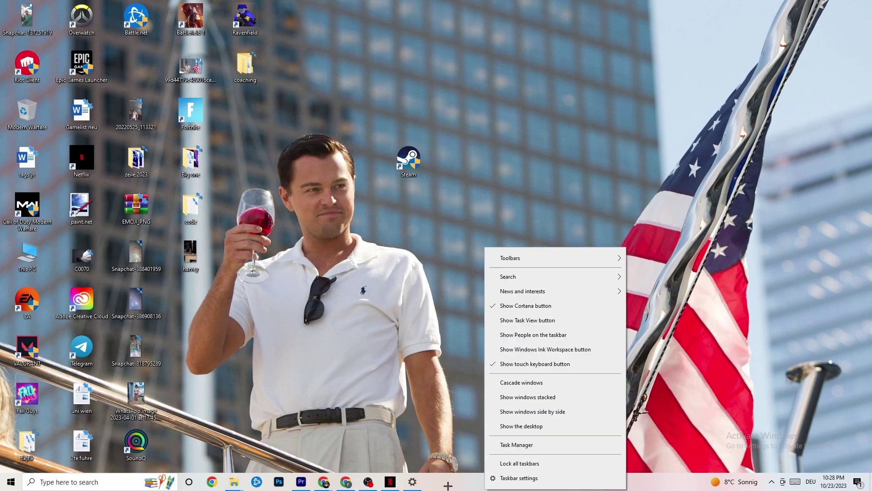
click(525, 446)
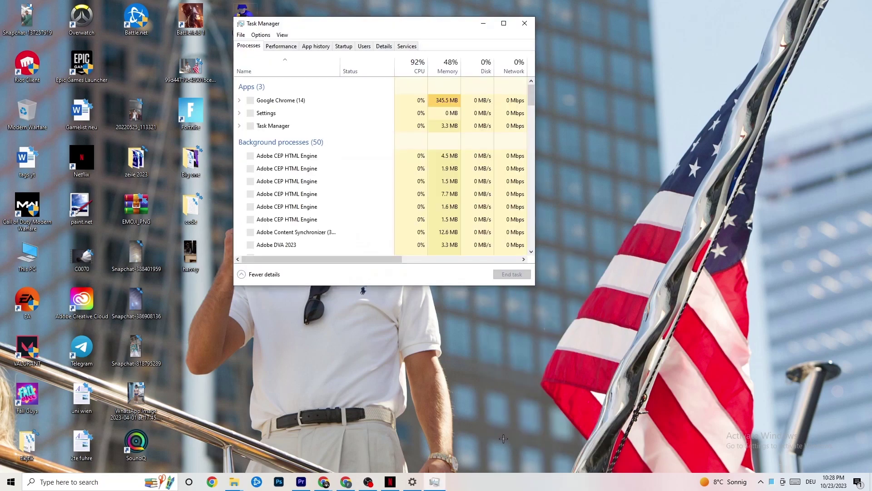
click(504, 23)
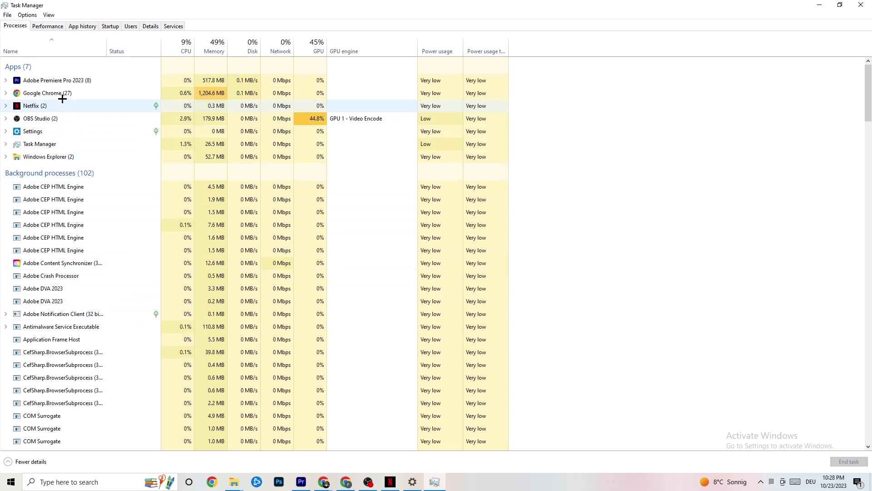
Step: Leave Google Chrome running and switch Task Manager to the Details tab
right_click(64, 94)
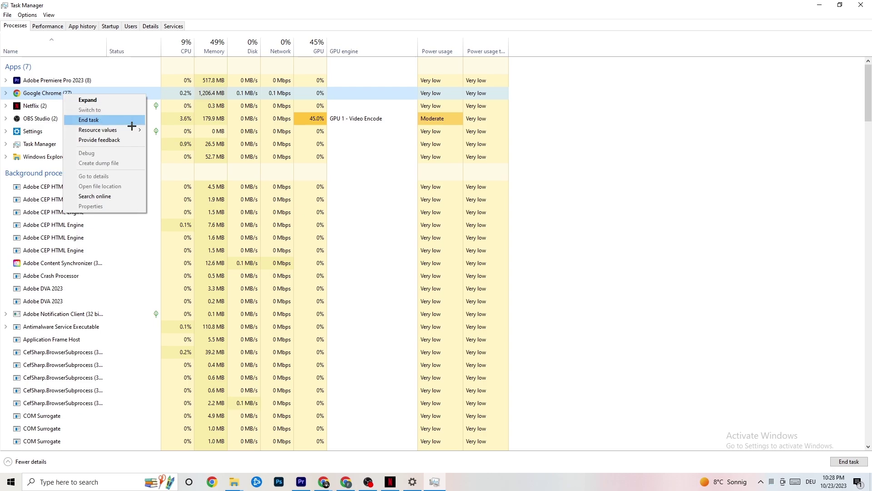
click(623, 109)
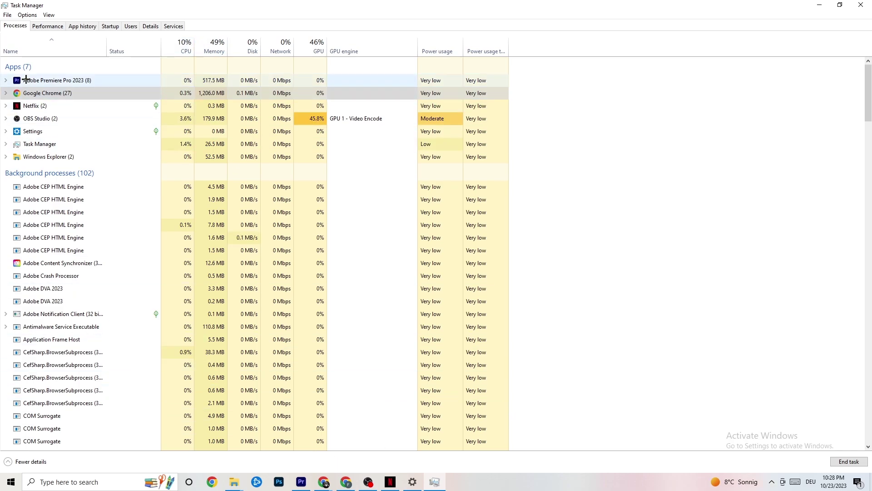
click(150, 27)
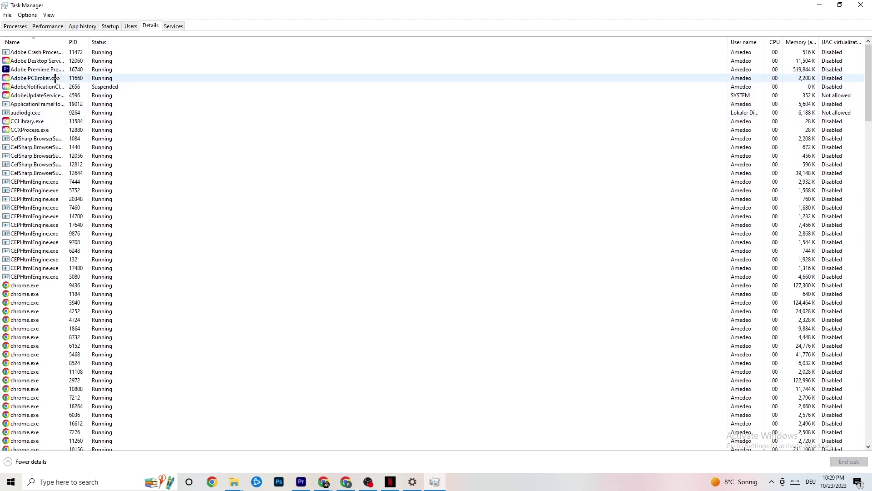
Step: Look over Adobe Premiere Pro's priority levels without changing them, then show the Startup apps list
right_click(48, 71)
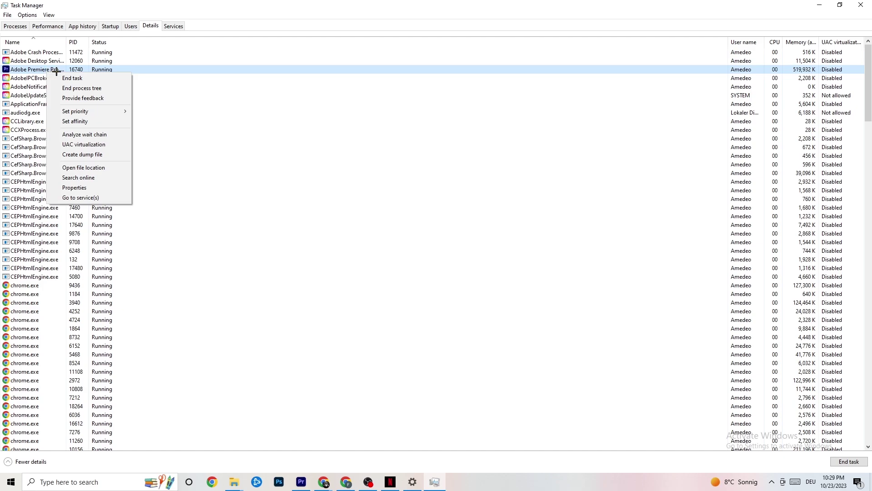
mouse_move(82, 112)
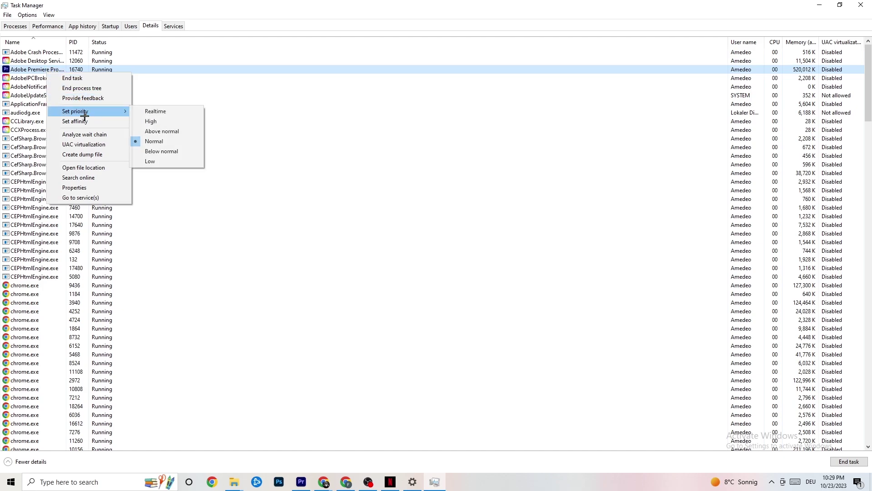
click(120, 107)
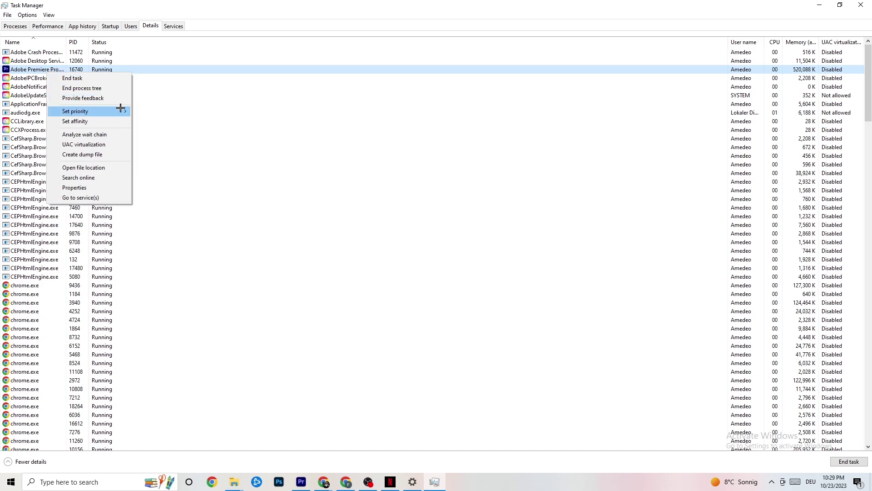
mouse_move(118, 111)
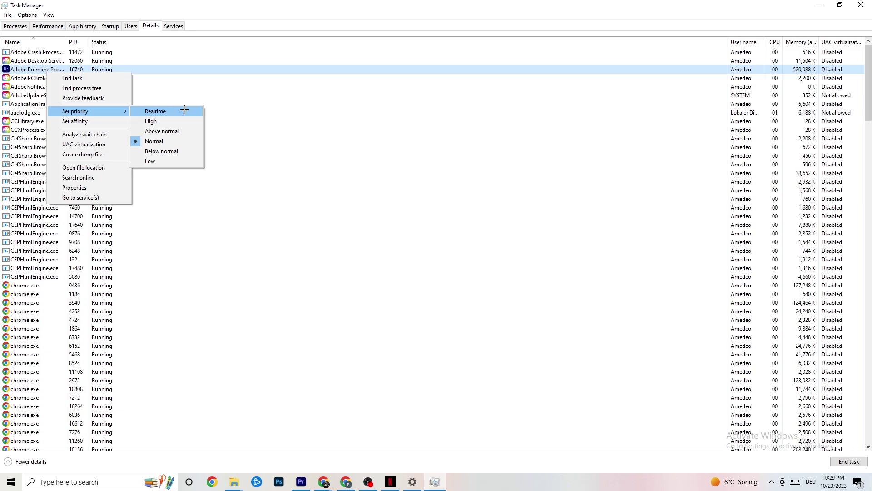
click(236, 95)
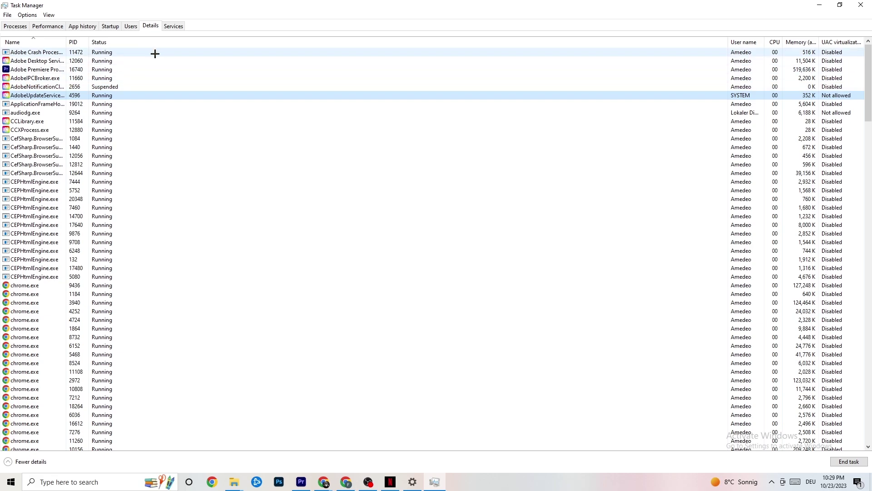
click(110, 26)
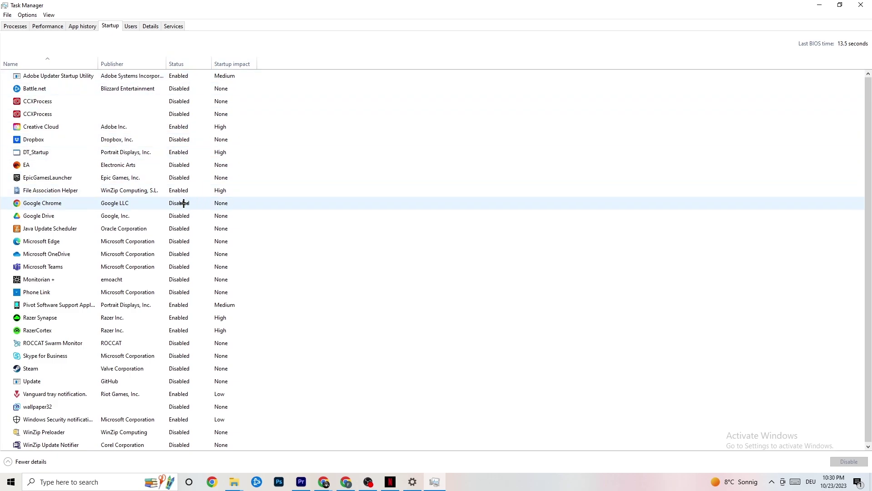
Step: Leave Razer Synapse's startup entry enabled, then close Task Manager to the desktop
right_click(177, 318)
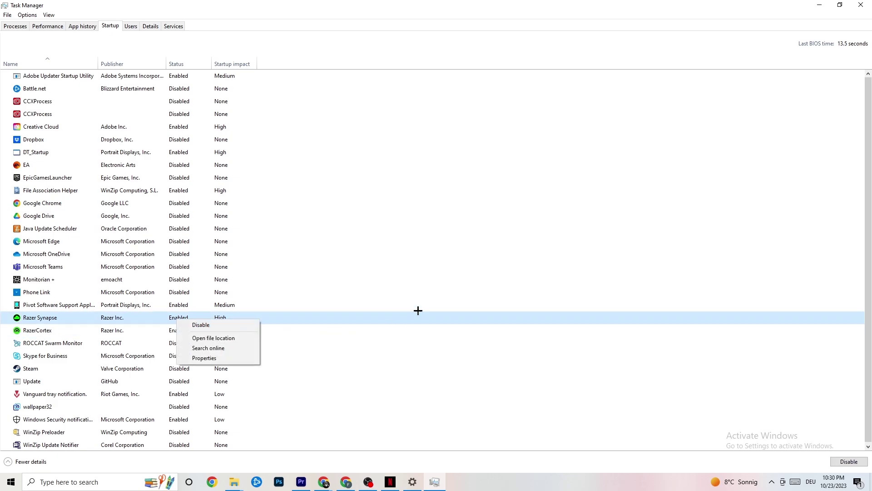
click(450, 46)
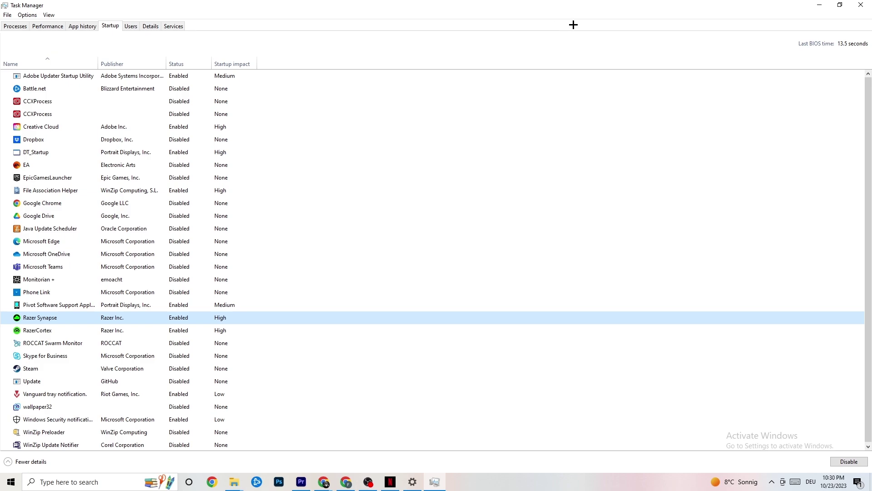
click(857, 4)
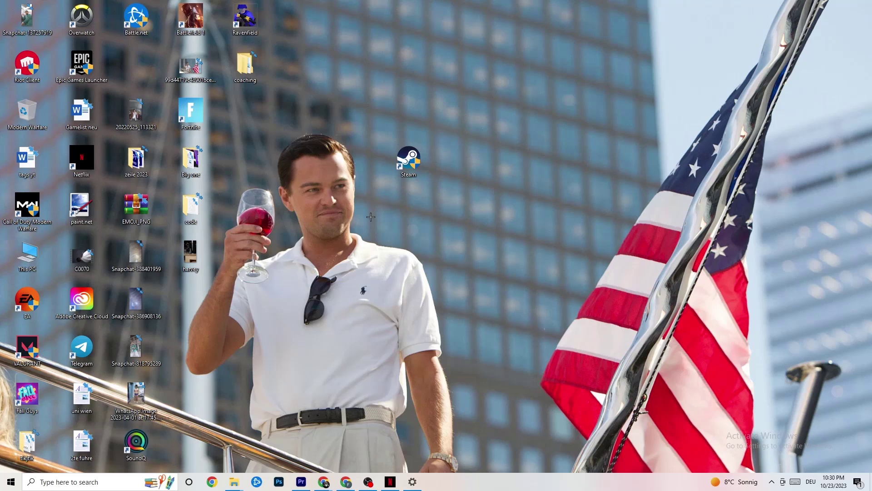
Step: Launch Settings from Start and go to System's Display page showing both monitors
click(7, 486)
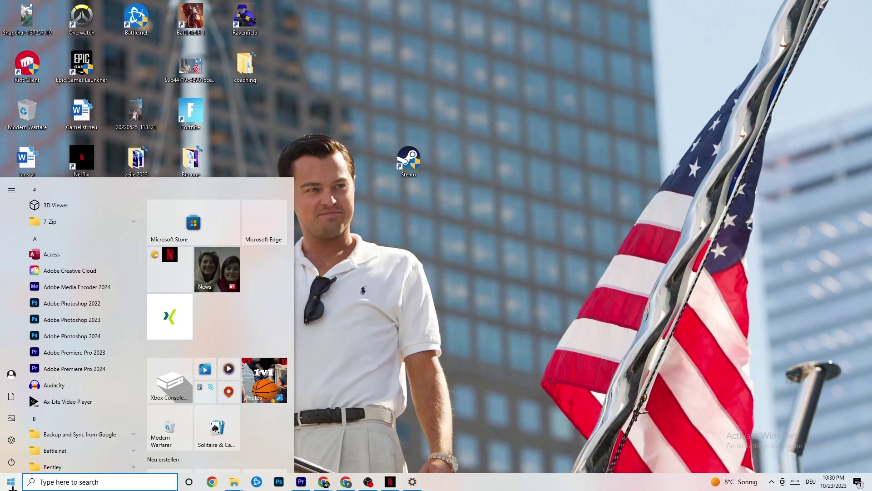
click(12, 440)
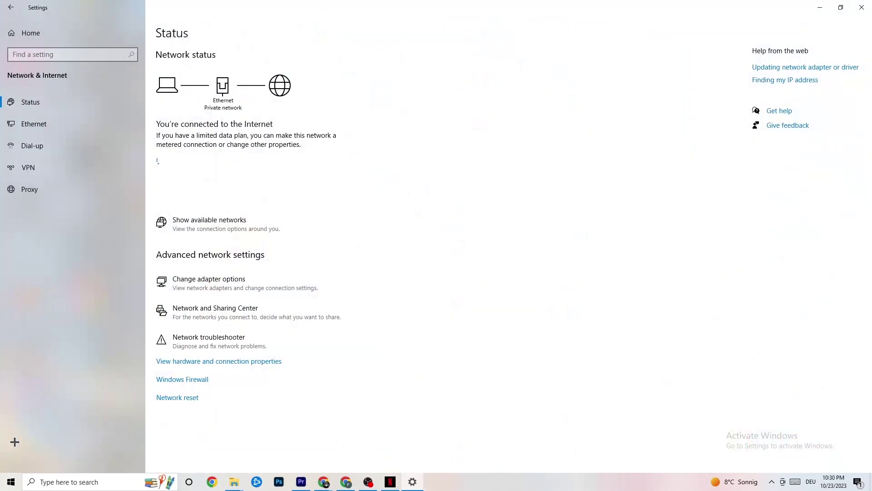
click(28, 37)
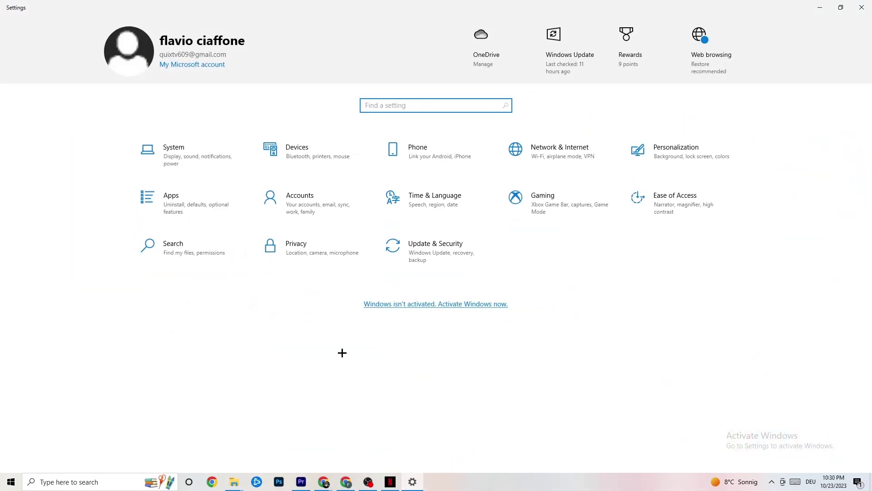
click(191, 154)
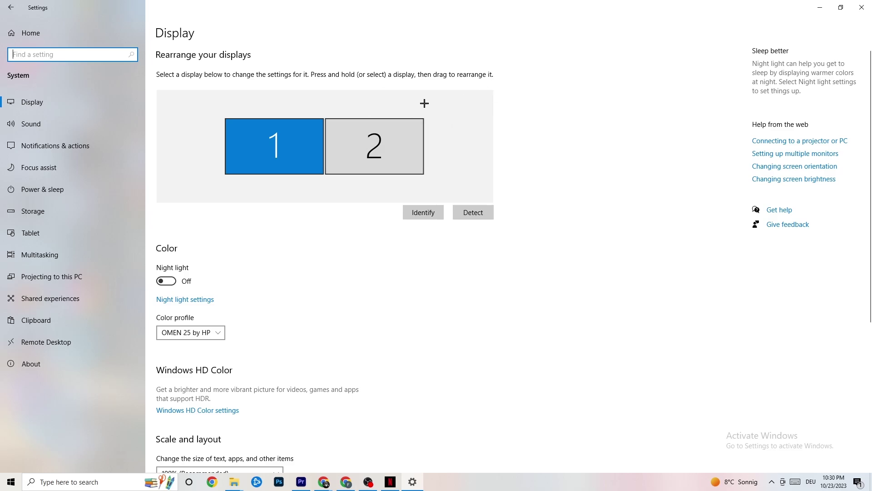
scroll(422, 103, down, 5)
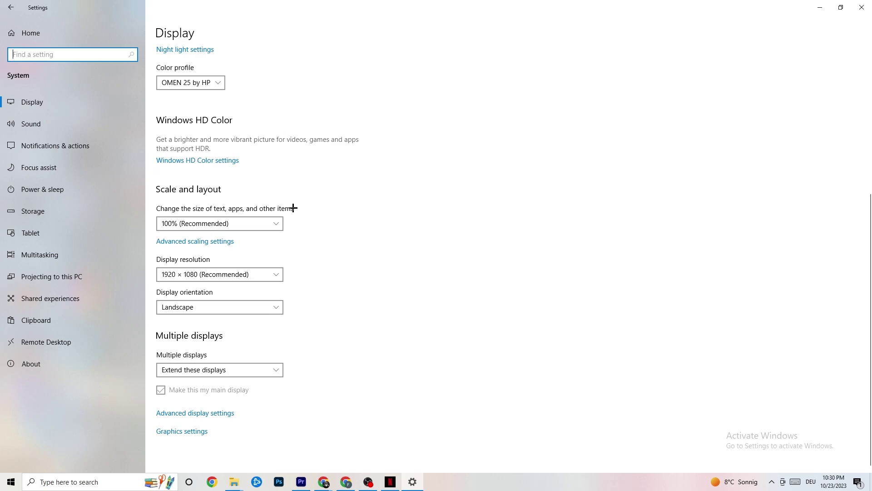
click(264, 224)
click(347, 175)
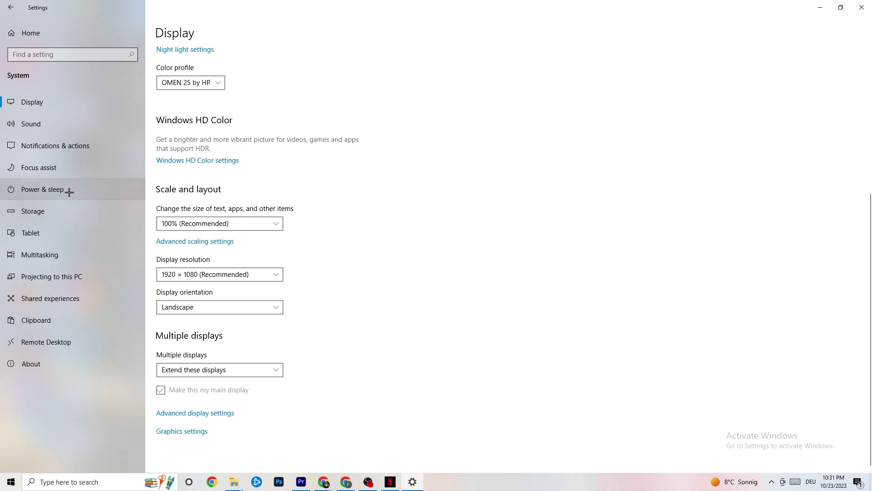
Step: Review Power & sleep (screen off 10 min, sleep 30 min) and close Power Options, keeping Balanced
click(54, 188)
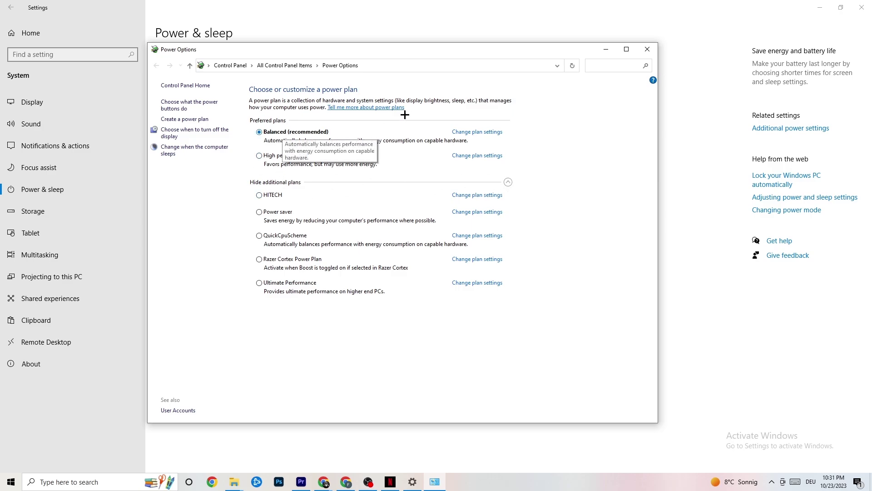
click(647, 48)
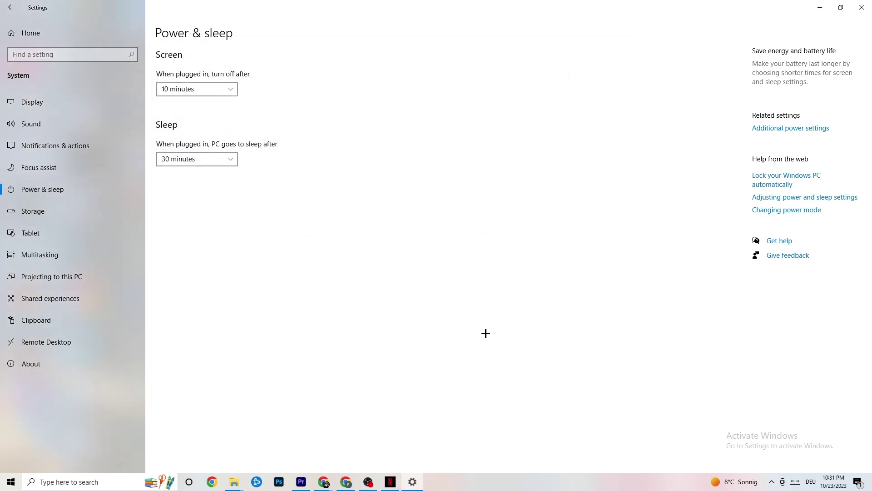
Step: Keep Storage Sense running weekly with 14-day recycle bin and 60-day Downloads cleanup
click(69, 211)
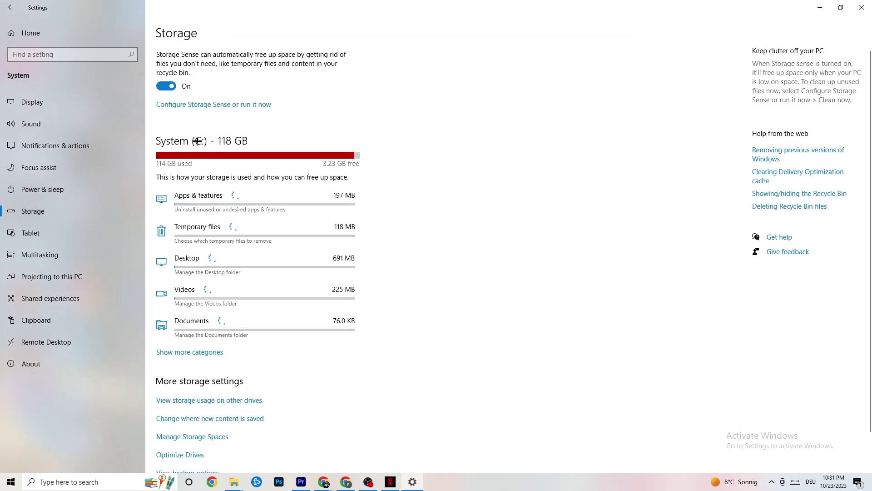
click(206, 105)
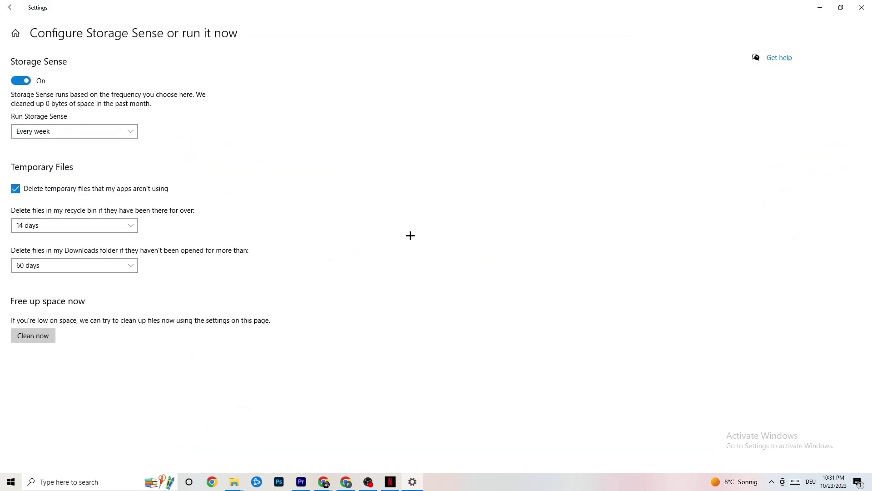
click(98, 132)
click(98, 132)
click(89, 132)
click(89, 132)
click(102, 225)
click(250, 190)
click(127, 265)
click(371, 220)
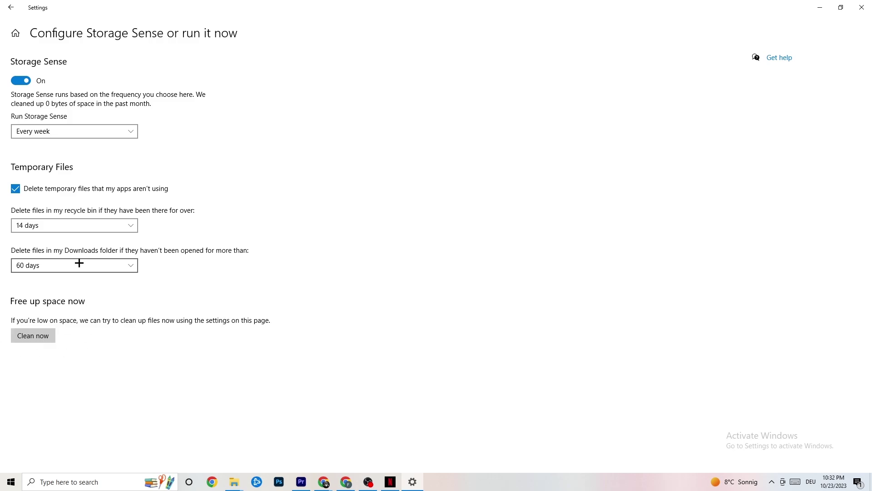
Step: Go to Gaming settings with Xbox Game Bar off and show Captures, where recording is off
click(7, 3)
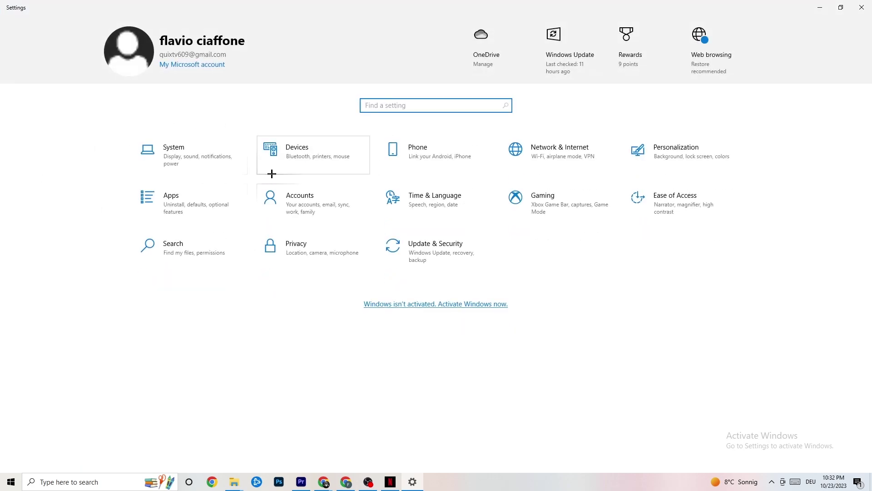
click(581, 208)
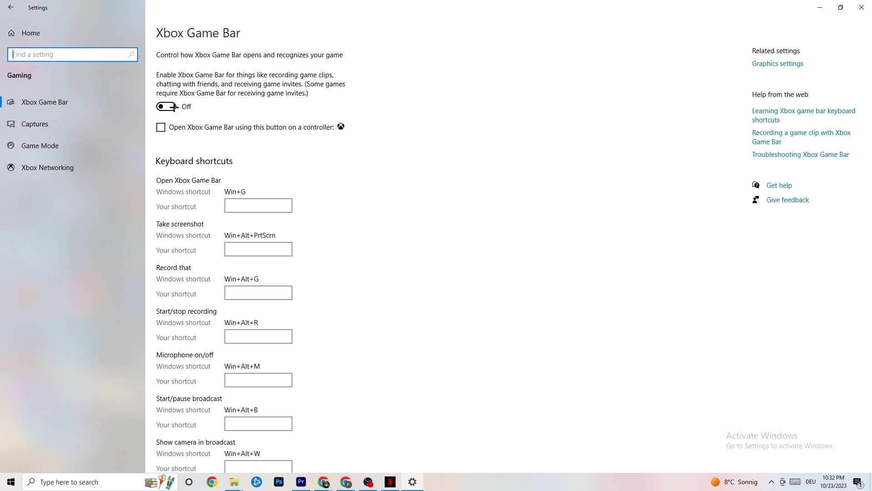
click(68, 124)
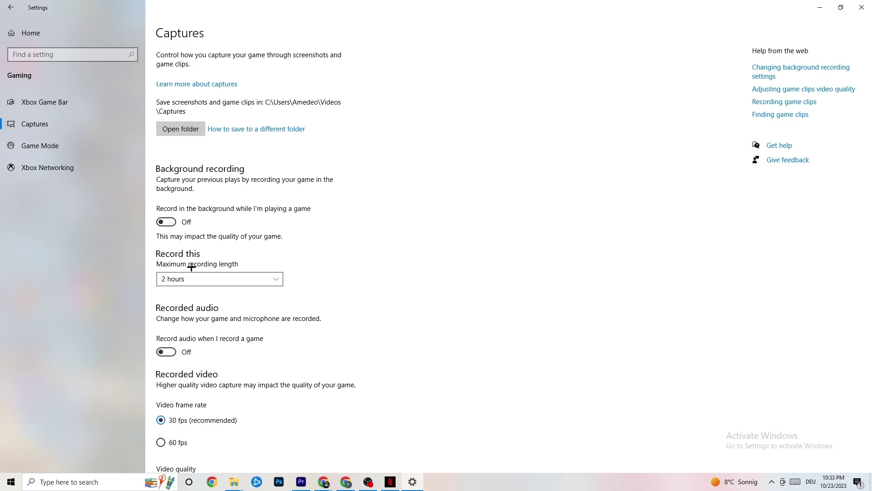
Step: Check that the Game Mode toggle shows On, then go back to the Settings home page
click(80, 148)
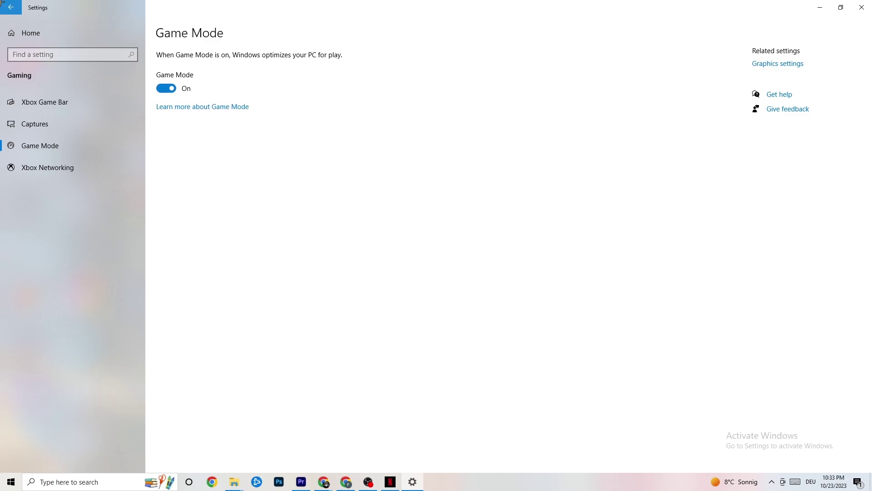
click(11, 7)
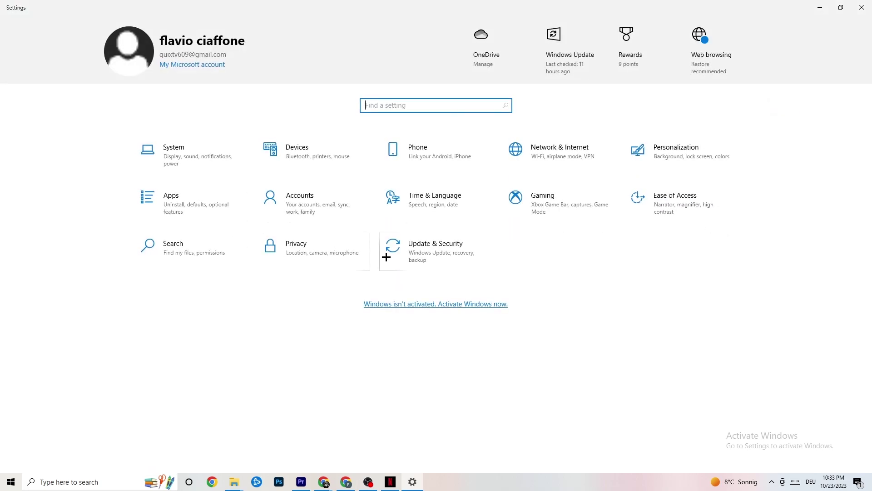
Step: Confirm Windows Update reports the PC up to date, glance at Troubleshoot, then close Settings
click(458, 259)
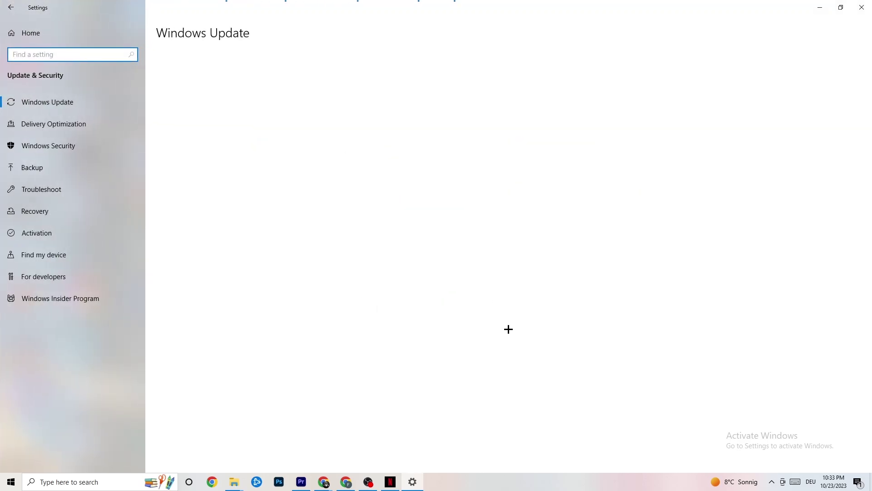
click(52, 186)
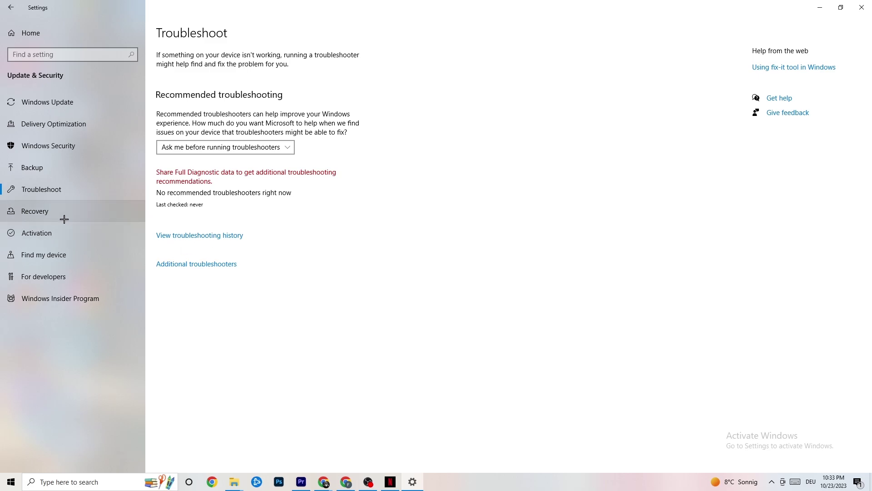
click(70, 105)
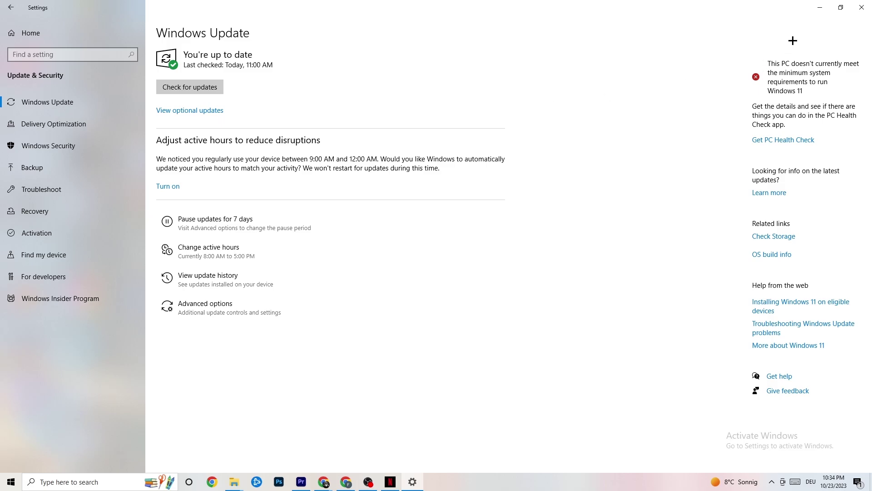
click(852, 10)
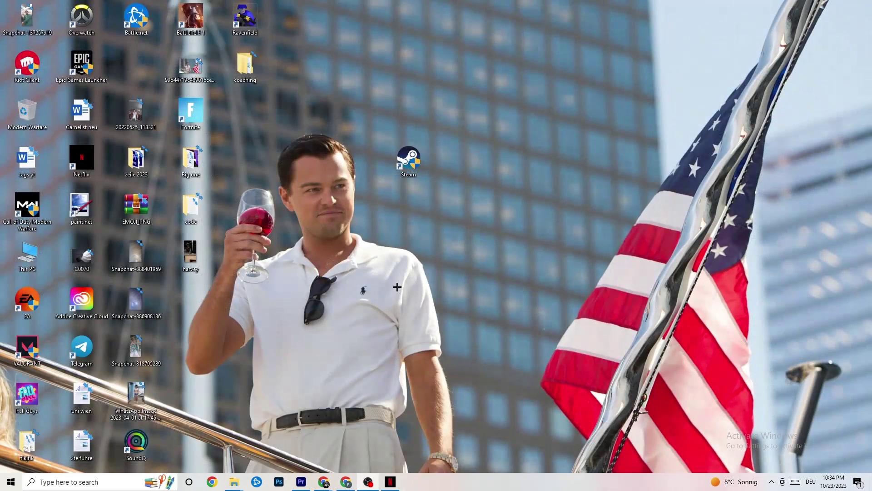